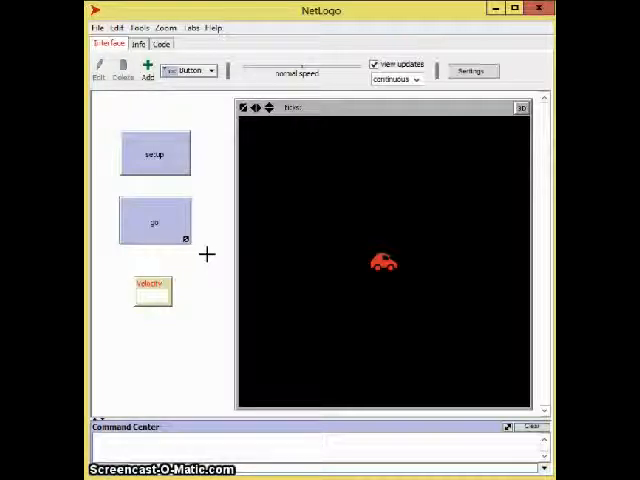
After a glance at the code, set up the red car, run go so it drives, then stop it
left_click(161, 44)
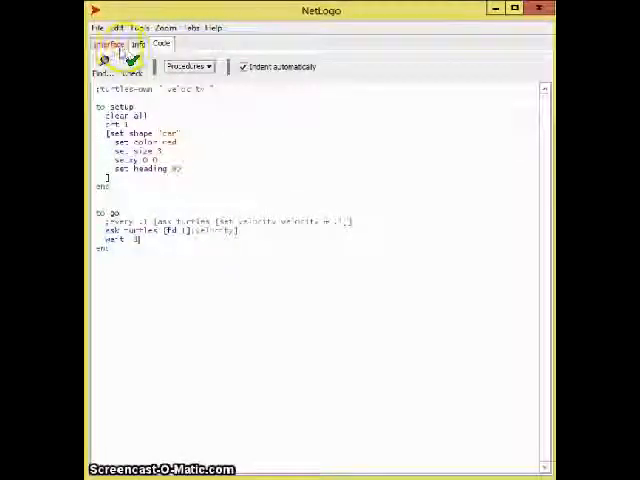
left_click(108, 44)
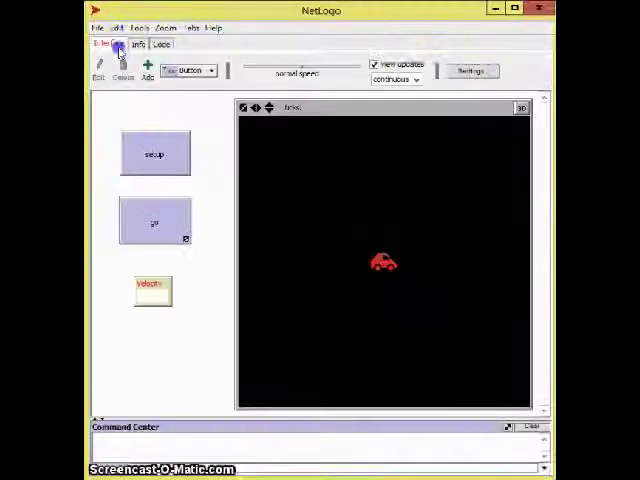
left_click(153, 150)
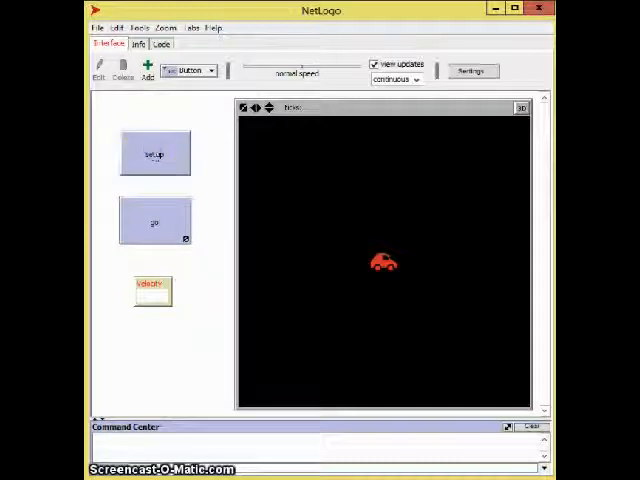
left_click(155, 222)
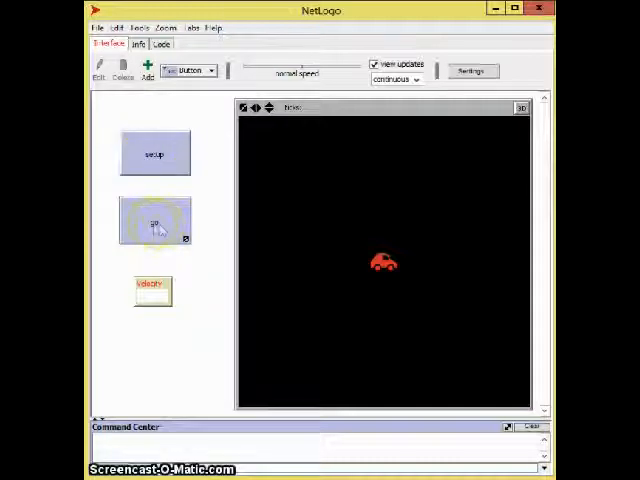
left_click(155, 225)
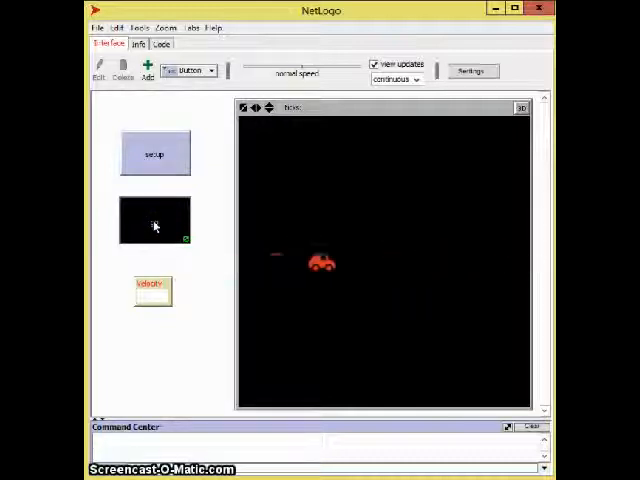
left_click(153, 220)
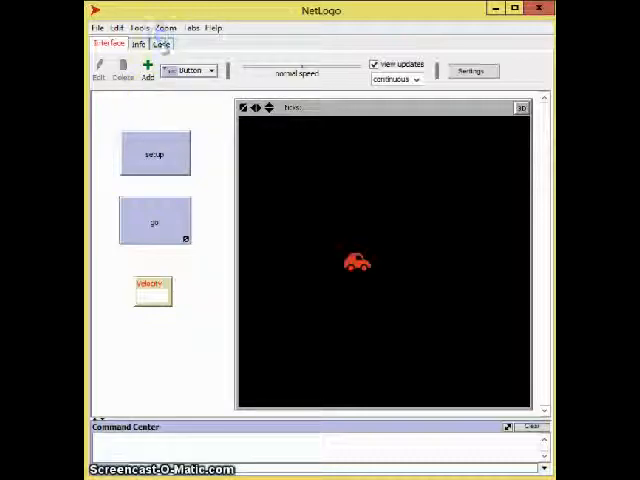
Edit the go procedure to 'ask turtles [fd velocity]' so the car moves by its velocity
left_click(161, 44)
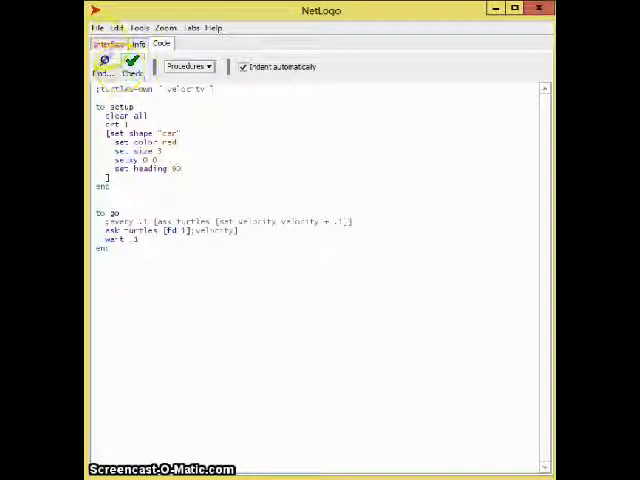
left_click(108, 44)
left_click(161, 44)
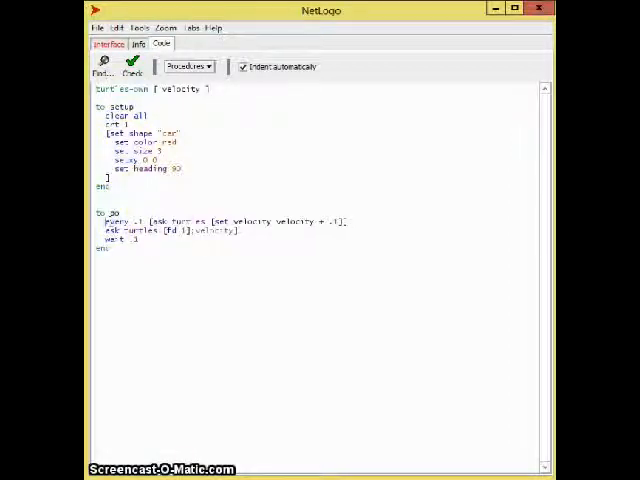
key("Delete")
key("Delete")
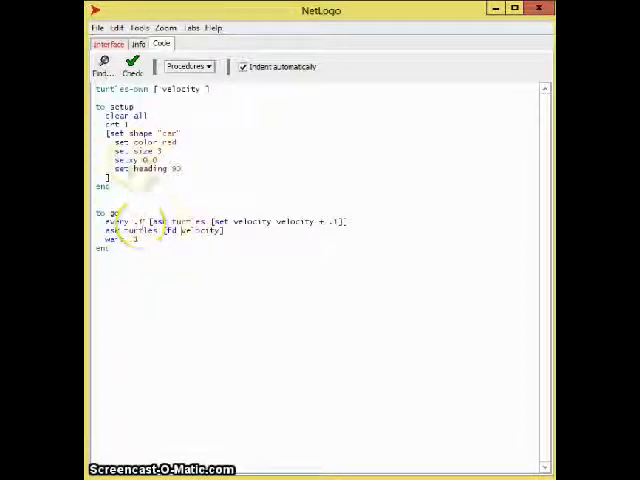
Set up and run go so the car accelerates as velocity rises, stop it, and reset to velocity 0
left_click(108, 44)
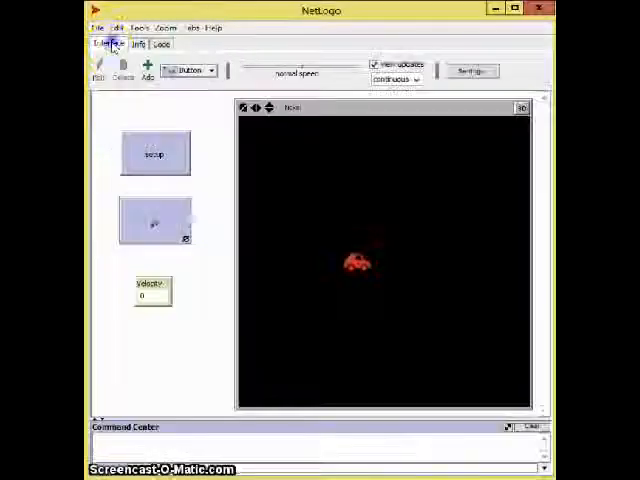
left_click(153, 222)
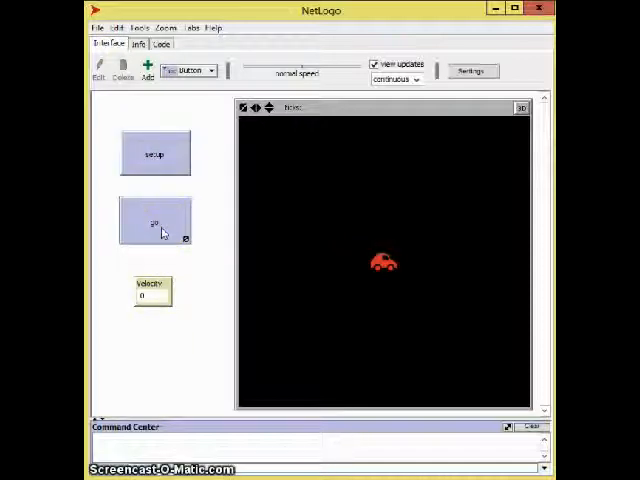
left_click(162, 230)
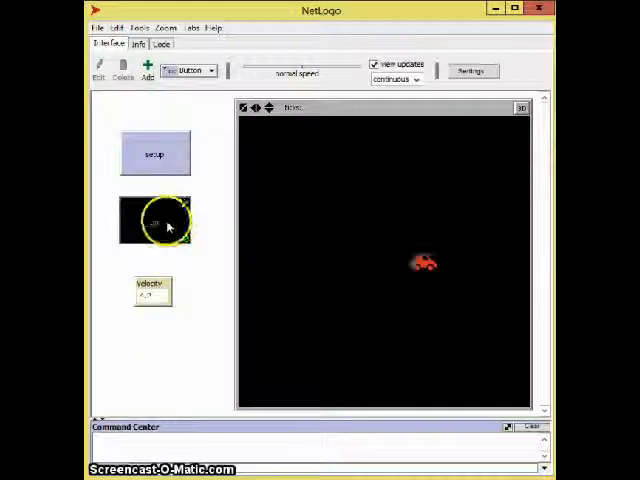
left_click(162, 225)
left_click(153, 153)
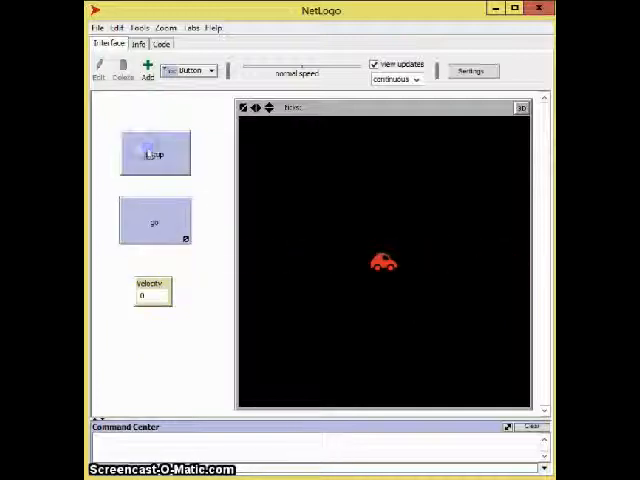